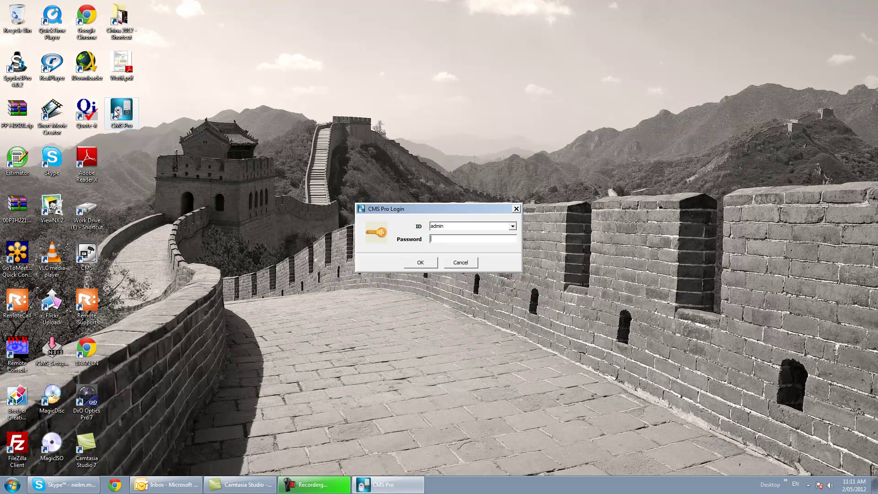
# Log in to CMS Pro by entering the login password.
pyautogui.write('***')
pyautogui.press('Return')
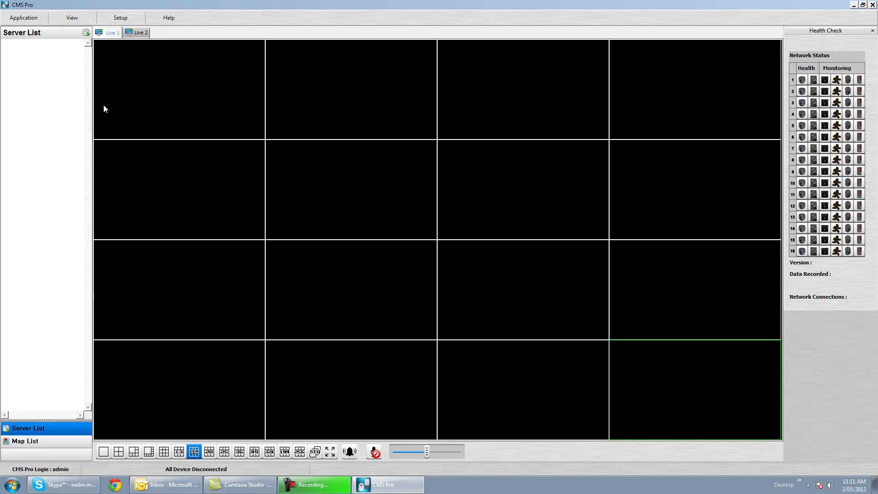
pyautogui.click(71, 16)
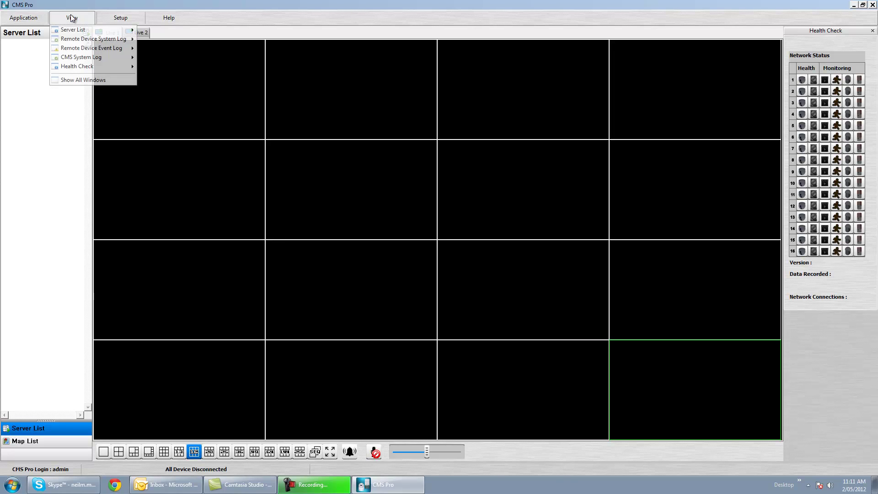
pyautogui.click(104, 81)
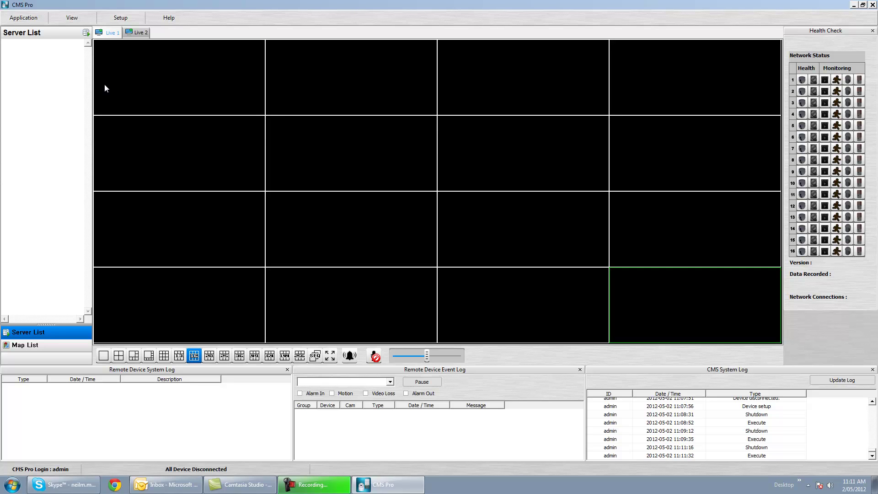
pyautogui.click(71, 17)
pyautogui.moveTo(115, 55)
pyautogui.click(154, 58)
pyautogui.click(73, 18)
pyautogui.moveTo(111, 47)
pyautogui.click(154, 49)
pyautogui.click(70, 20)
pyautogui.click(154, 41)
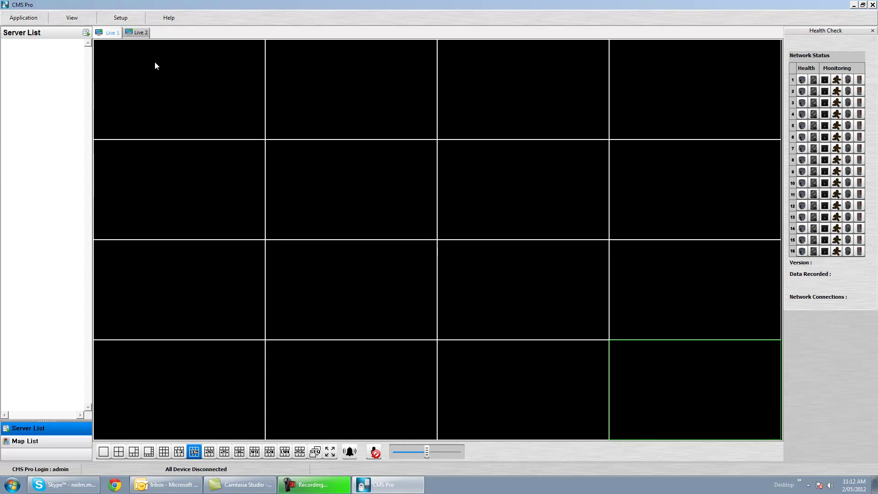
# Start a new local device named DVR at 192.168.1.4 with ports 5920 and 5921.
pyautogui.click(128, 20)
pyautogui.click(130, 29)
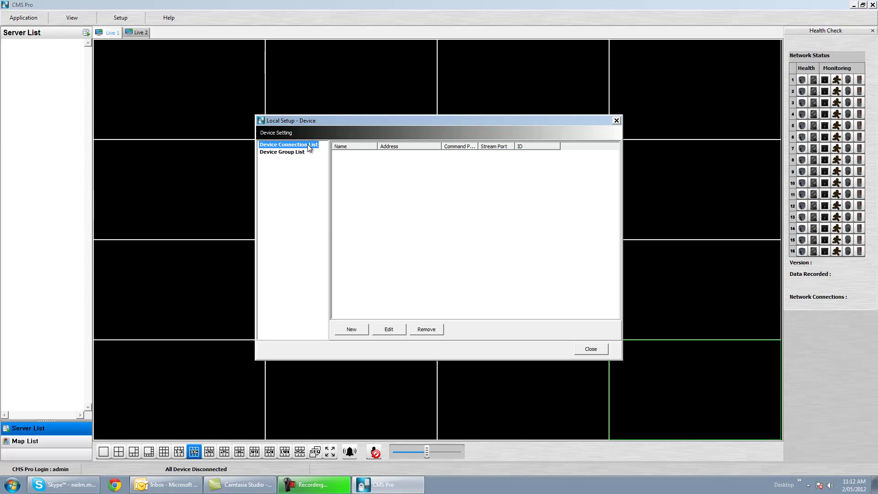
pyautogui.click(347, 330)
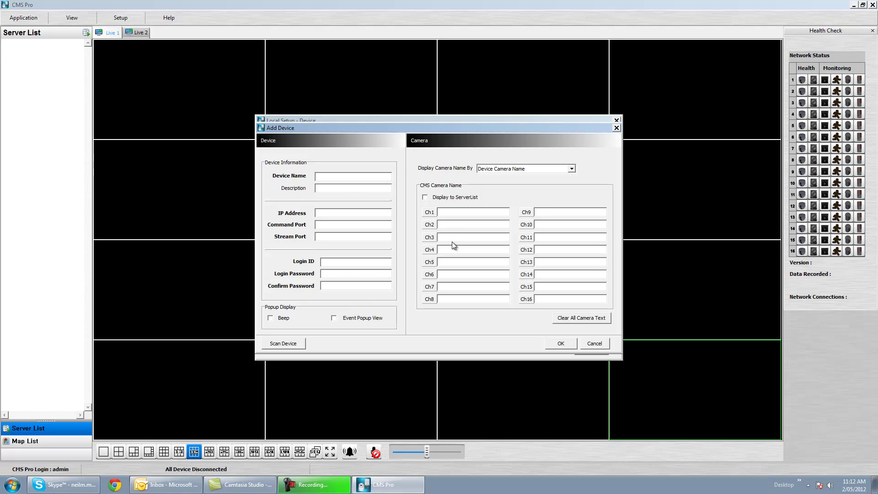
pyautogui.write('DVR')
pyautogui.write('192.168.')
pyautogui.write('1.4')
pyautogui.write('592')
pyautogui.write('5921')
# Enter the device login ID admin and its login password.
pyautogui.click(326, 262)
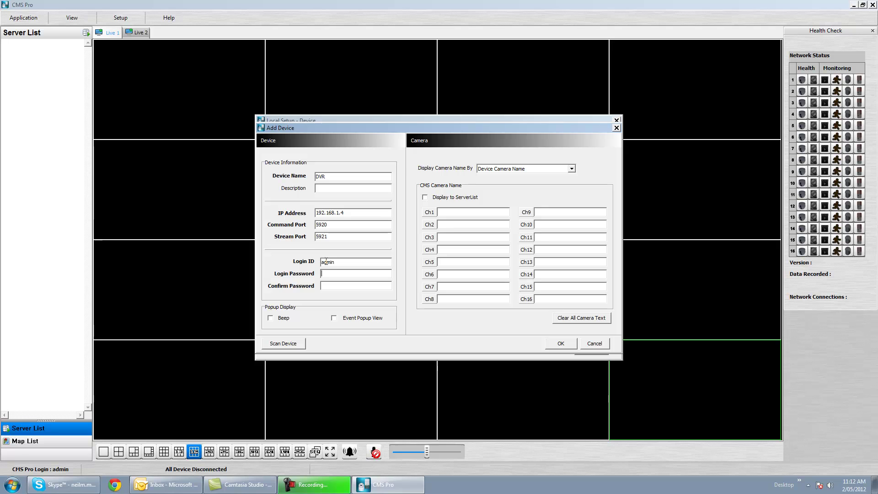
pyautogui.press('Tab')
# Scan the network and load the recorder at 192.168.1.4 into the device form.
pyautogui.click(303, 346)
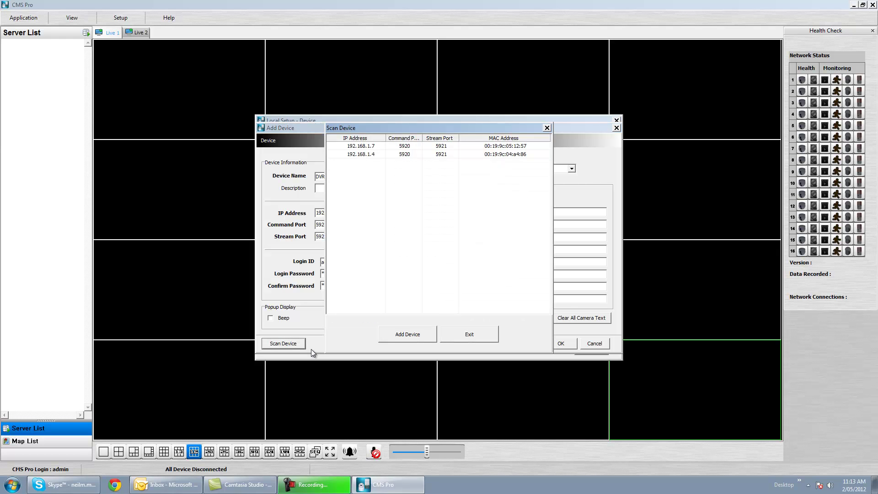
pyautogui.click(353, 154)
pyautogui.click(428, 340)
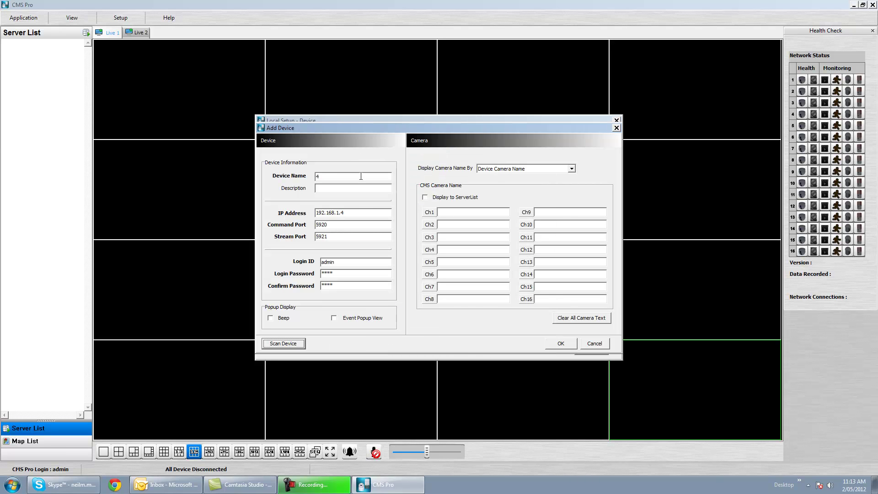
# Rename the device to DVR, save it, and close the device setup.
pyautogui.doubleClick(324, 175)
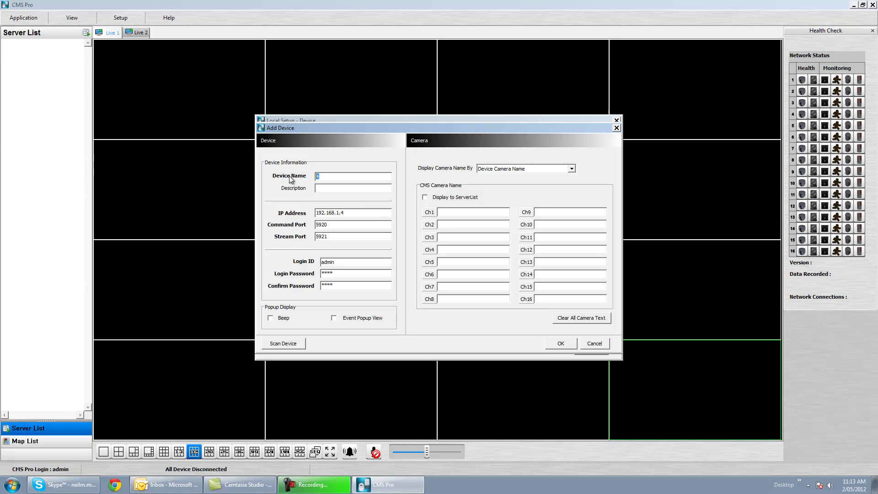
pyautogui.write('DVR')
pyautogui.click(559, 344)
pyautogui.click(590, 350)
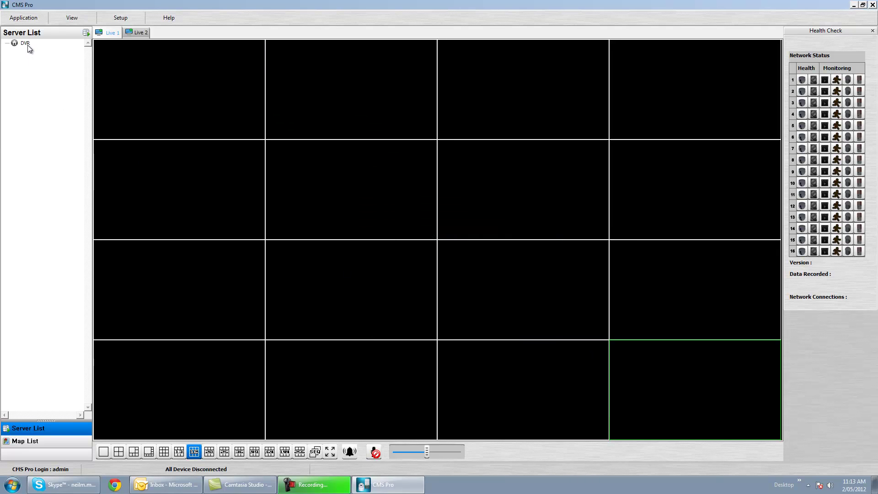
pyautogui.click(27, 45)
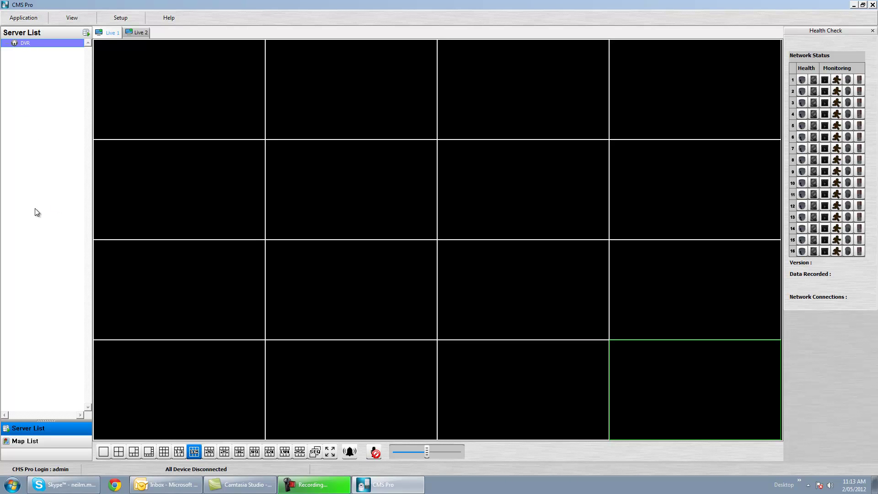
# Connect to the DVR from the Server List and enlarge CAM2 to single-channel view.
pyautogui.rightClick(27, 44)
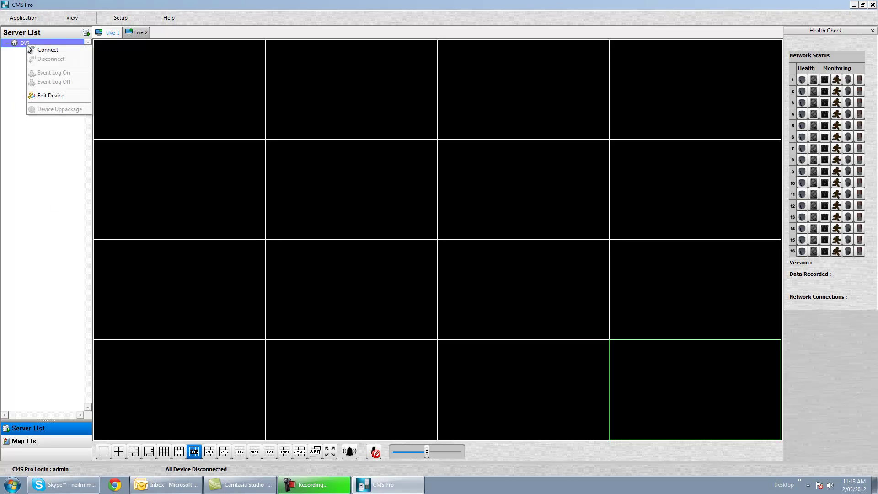
pyautogui.click(61, 51)
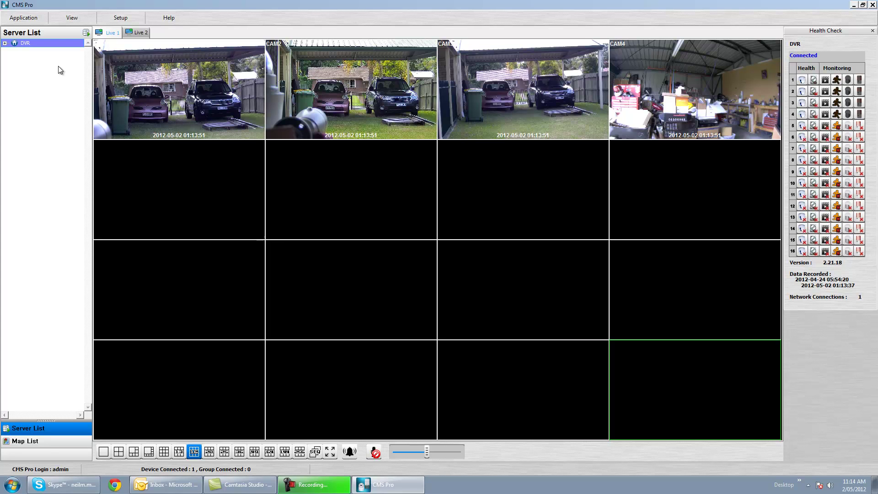
pyautogui.click(302, 106)
pyautogui.doubleClick(303, 106)
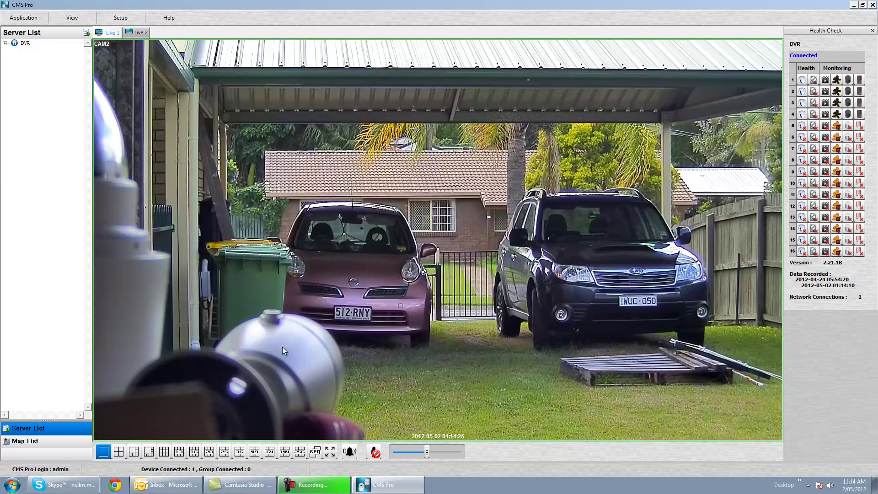
# Return to the grid and switch to the 2x2 layout showing CAM1–CAM4.
pyautogui.doubleClick(306, 148)
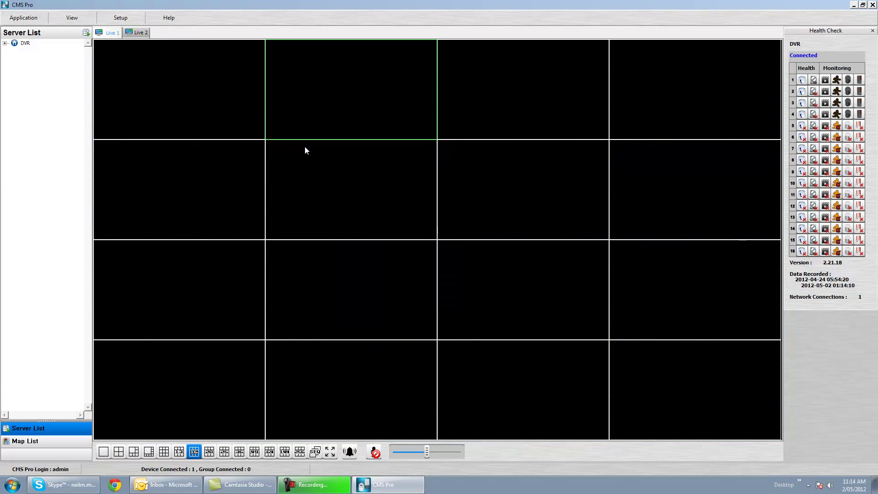
pyautogui.click(119, 452)
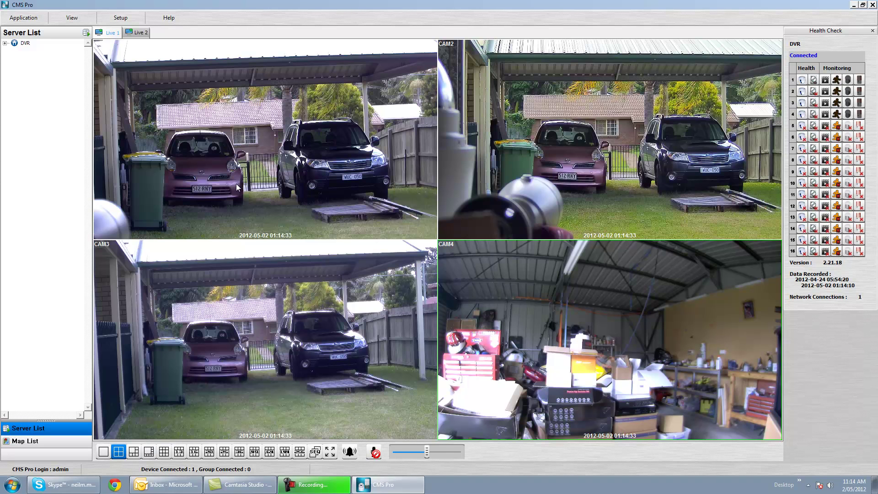
pyautogui.click(241, 164)
pyautogui.rightClick(240, 161)
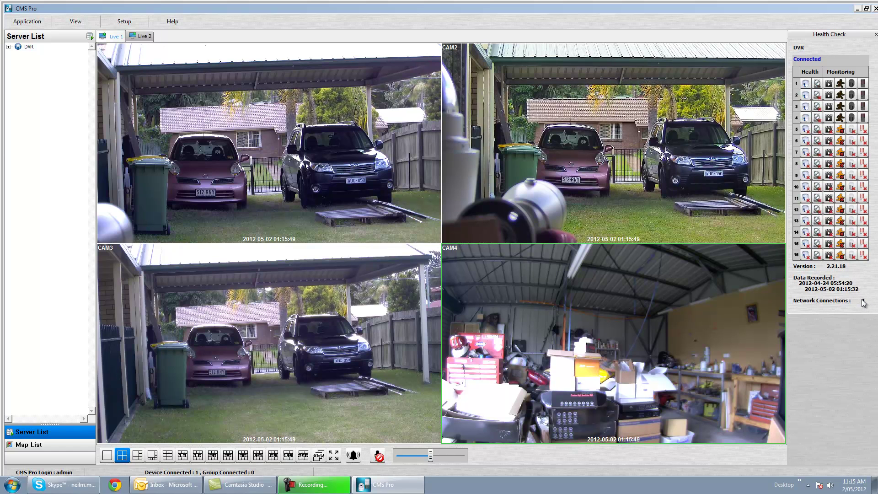
# From CAM1's Instant Playback setup, verify playback starts from the last 3 Min and confirm.
pyautogui.rightClick(311, 203)
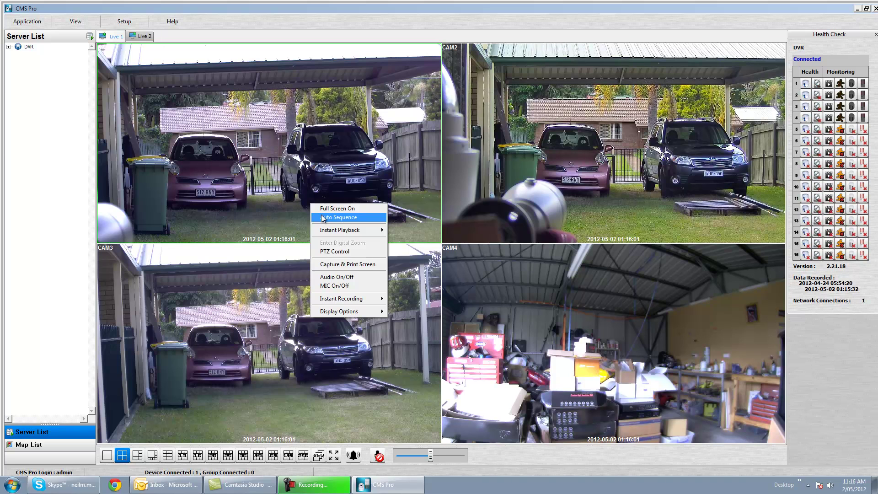
pyautogui.moveTo(328, 231)
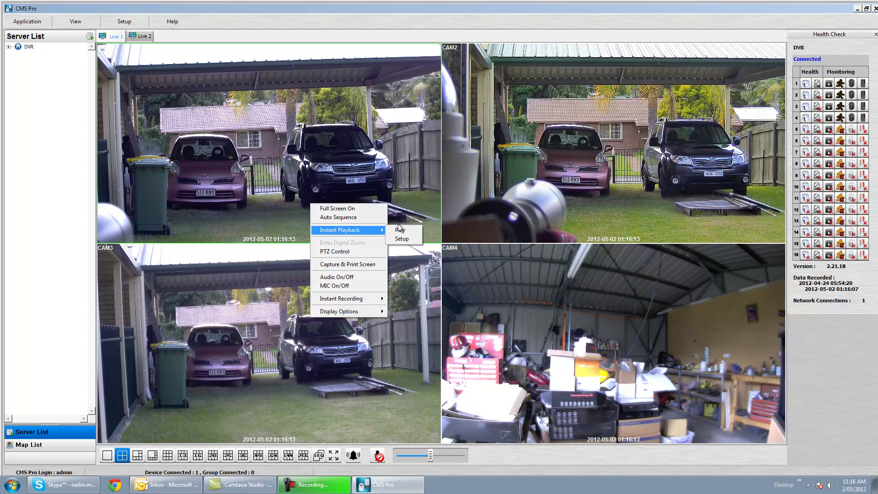
pyautogui.click(403, 239)
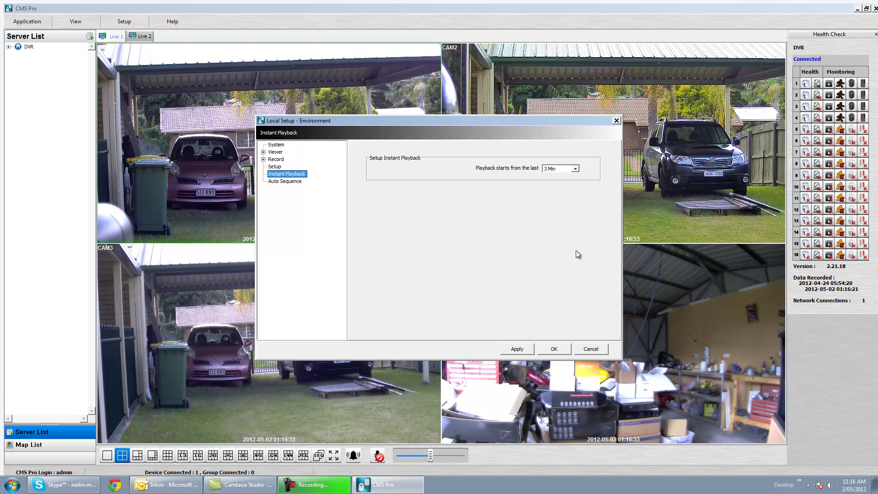
pyautogui.click(565, 350)
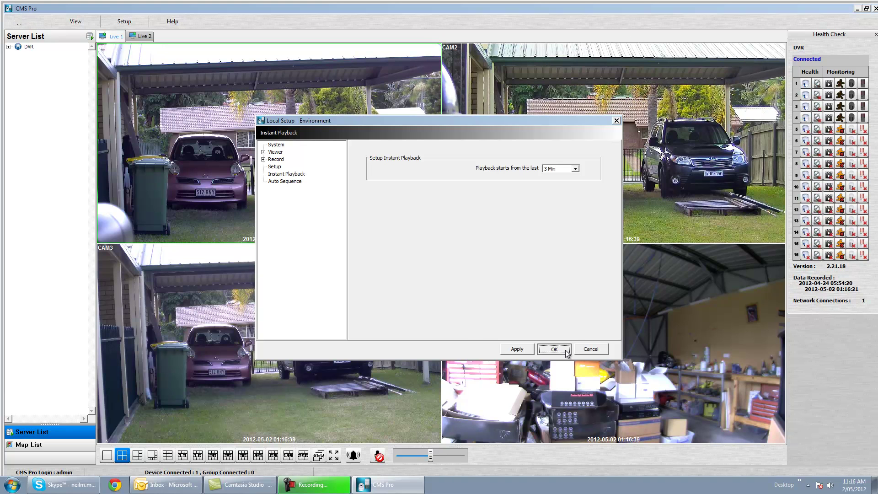
# Play CAM1's instant playback, step back two frames, then pause at 01:14:01.
pyautogui.rightClick(279, 177)
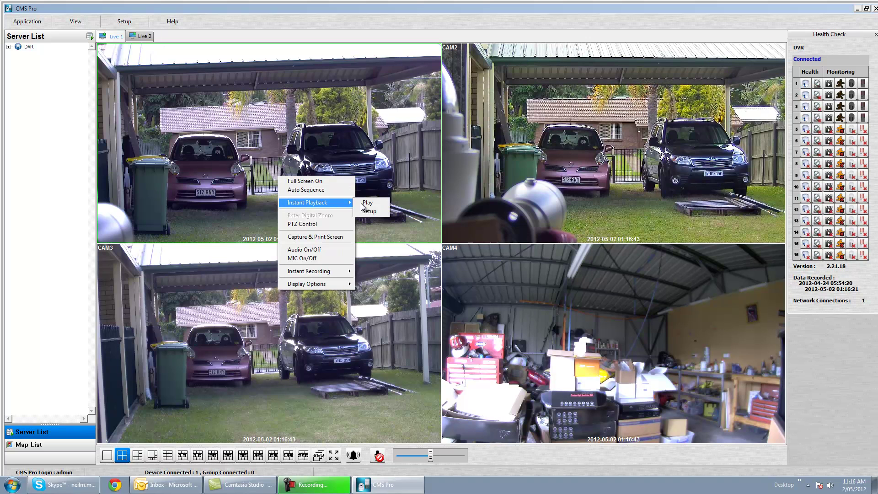
pyautogui.click(367, 204)
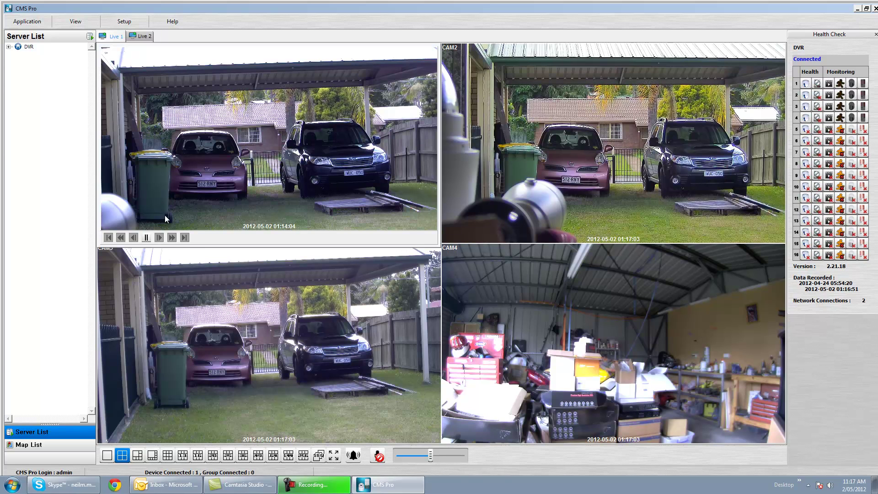
pyautogui.click(147, 237)
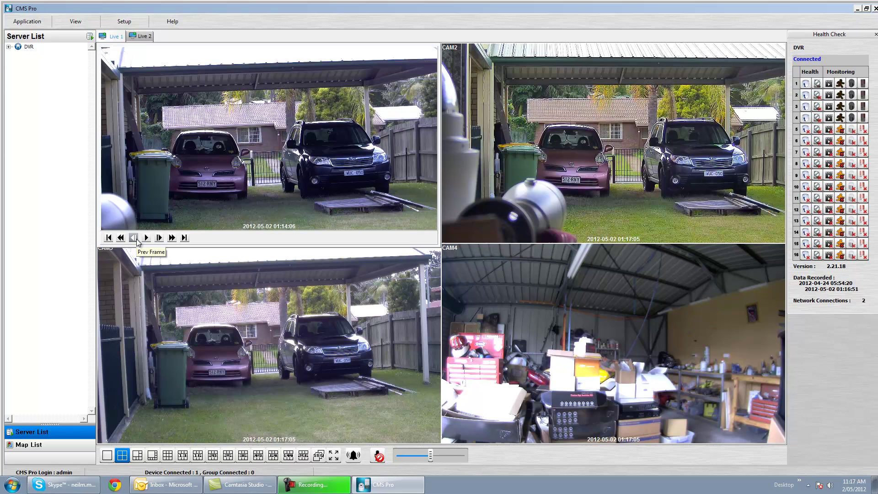
pyautogui.click(133, 238)
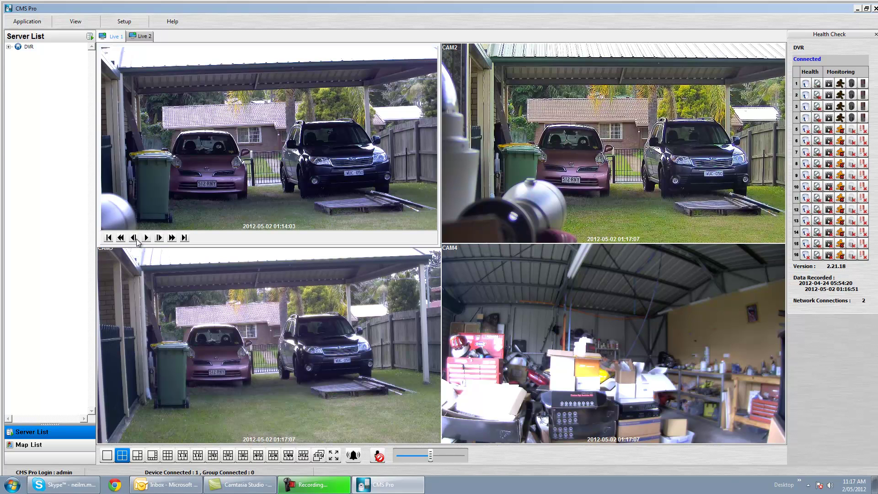
pyautogui.click(133, 238)
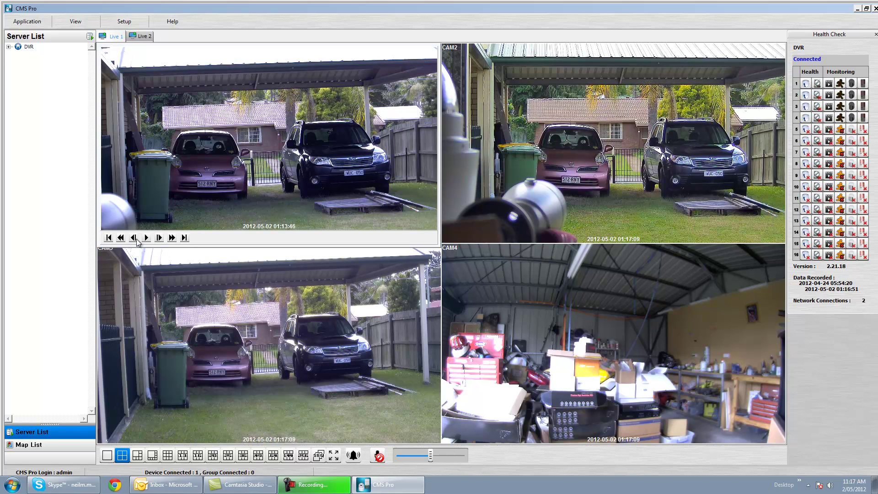
pyautogui.click(146, 238)
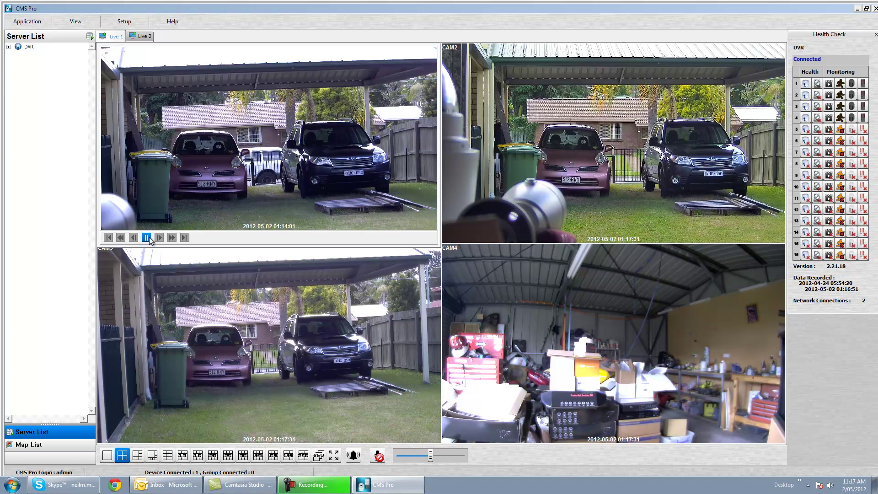
pyautogui.click(147, 237)
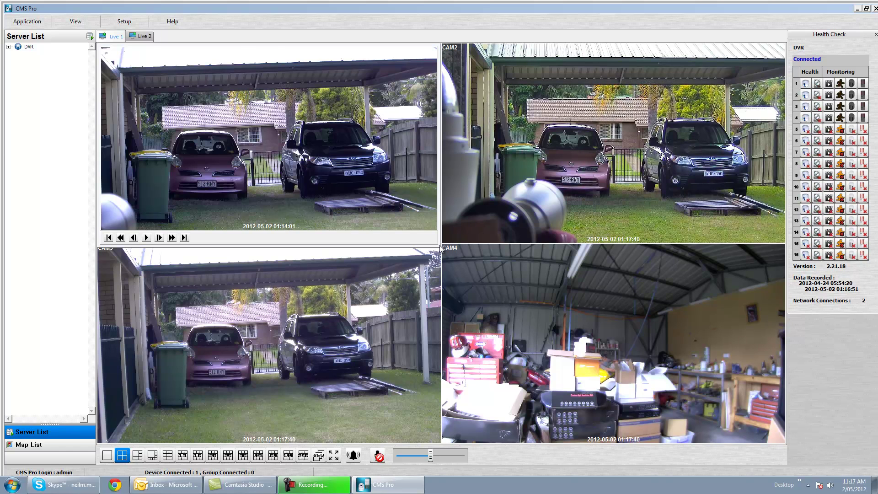
# Enlarge the CAM1 playback window, rewind the clip, and pause again at 01:14:01.
pyautogui.moveTo(440, 251); pyautogui.dragTo(763, 428)
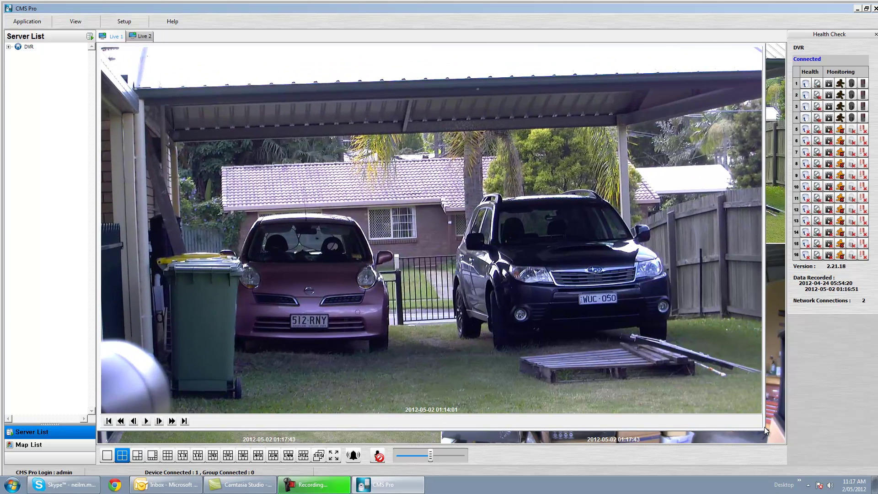
pyautogui.click(141, 424)
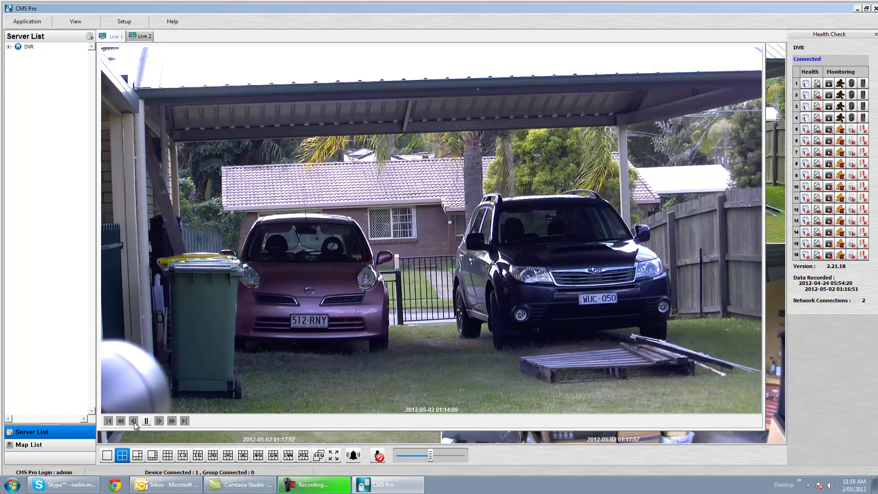
pyautogui.click(134, 421)
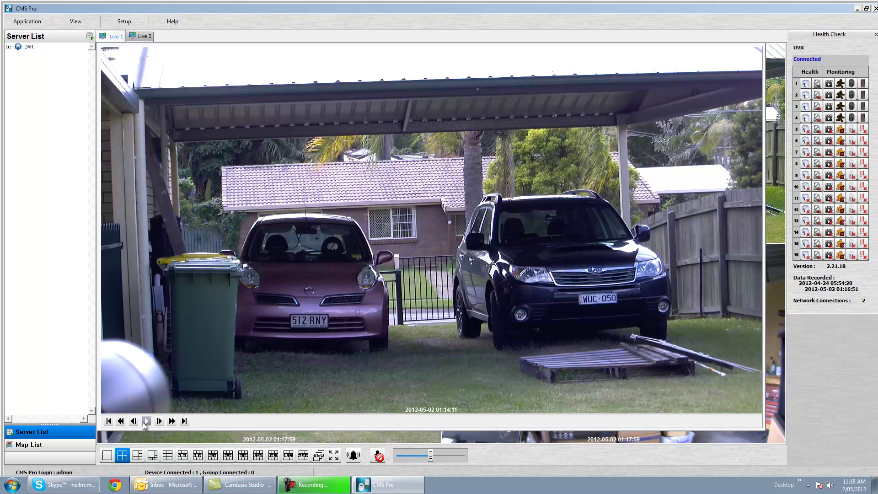
pyautogui.click(134, 421)
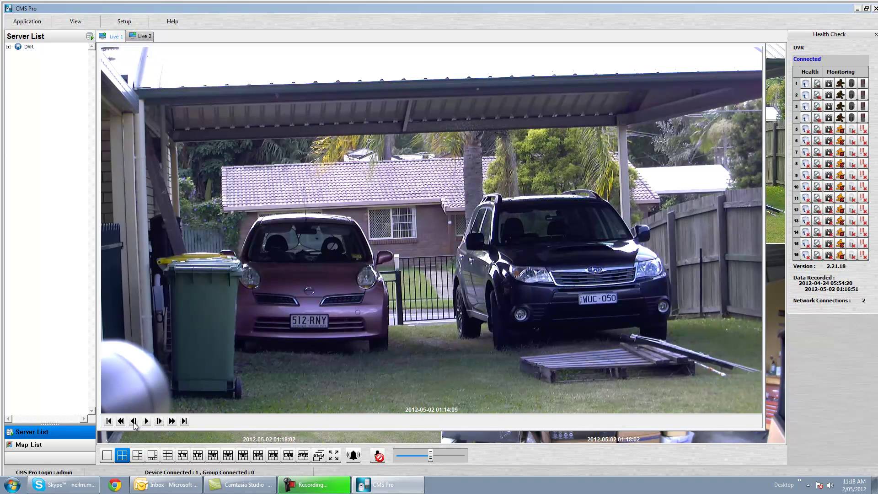
pyautogui.click(134, 422)
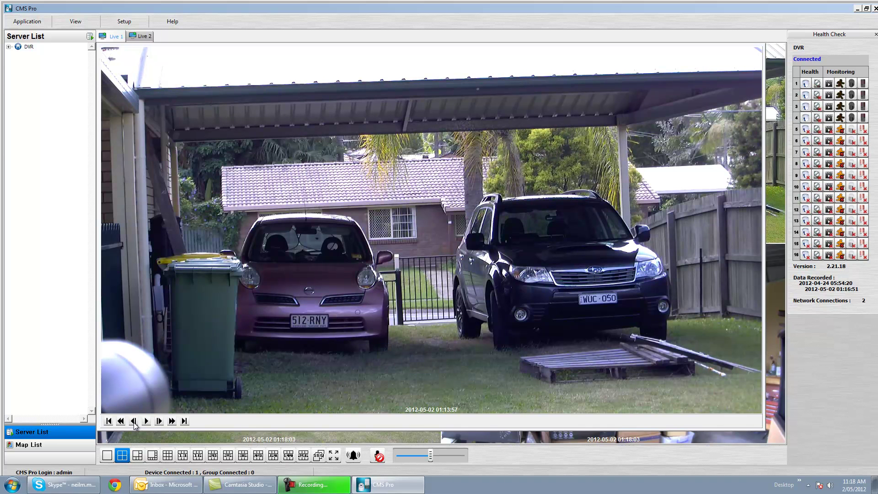
pyautogui.click(146, 422)
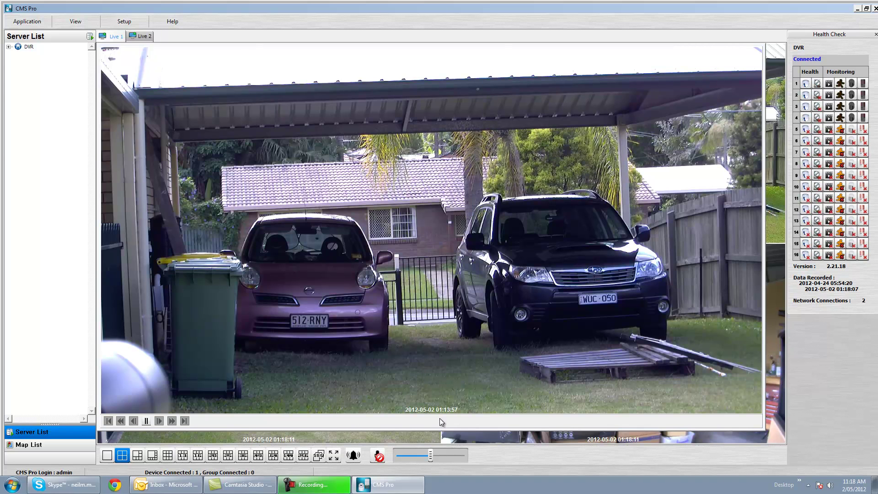
pyautogui.click(146, 421)
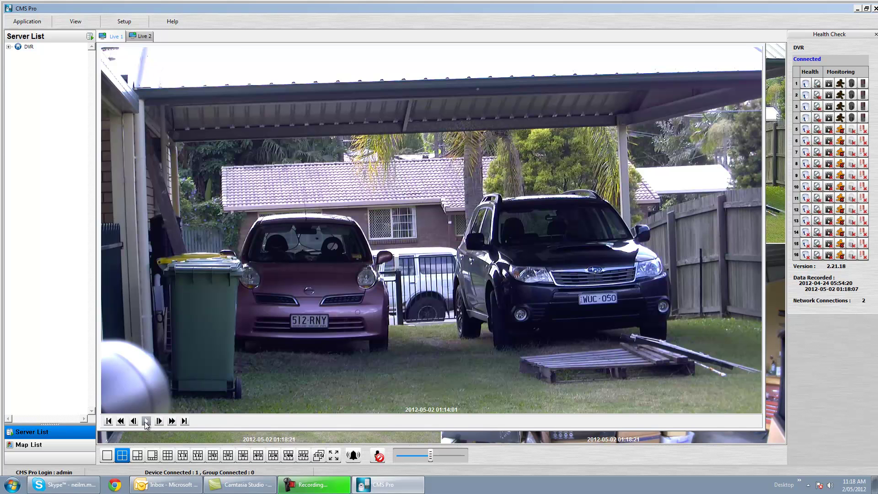
# Toggle the CAM1 playback to full screen and back, then shrink it to the top-left quadrant.
pyautogui.rightClick(342, 225)
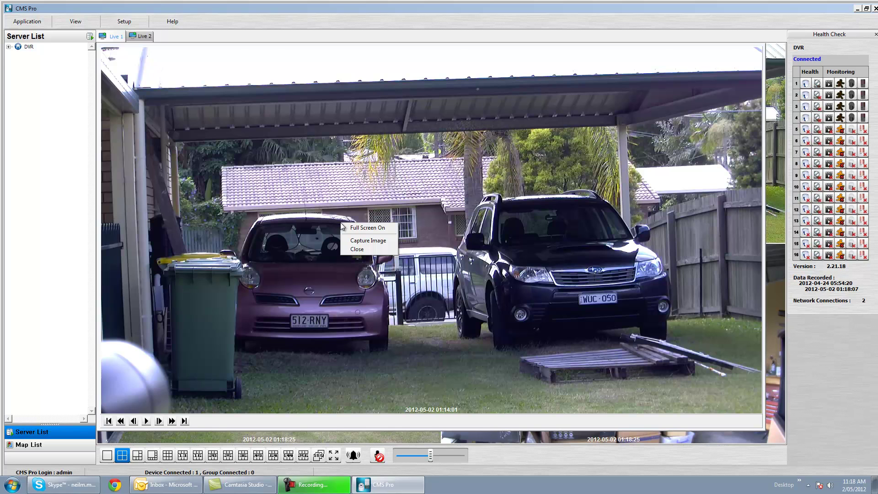
pyautogui.click(385, 229)
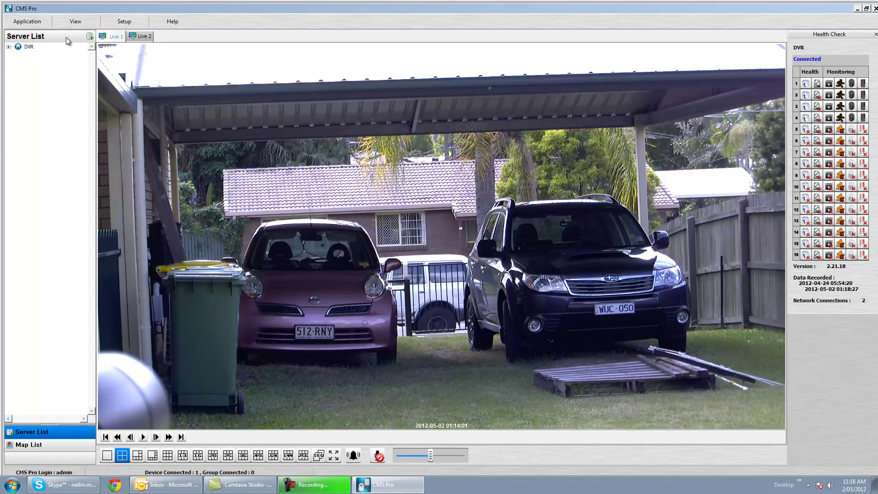
pyautogui.rightClick(402, 270)
pyautogui.click(408, 274)
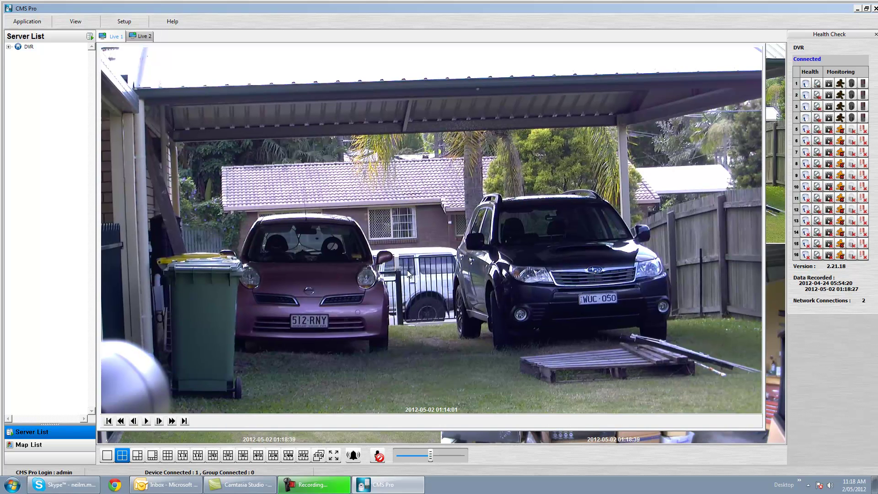
pyautogui.moveTo(762, 430); pyautogui.dragTo(493, 273)
# Capture a still image from the full-screen playback, then close playback to the live four-camera view.
pyautogui.rightClick(295, 189)
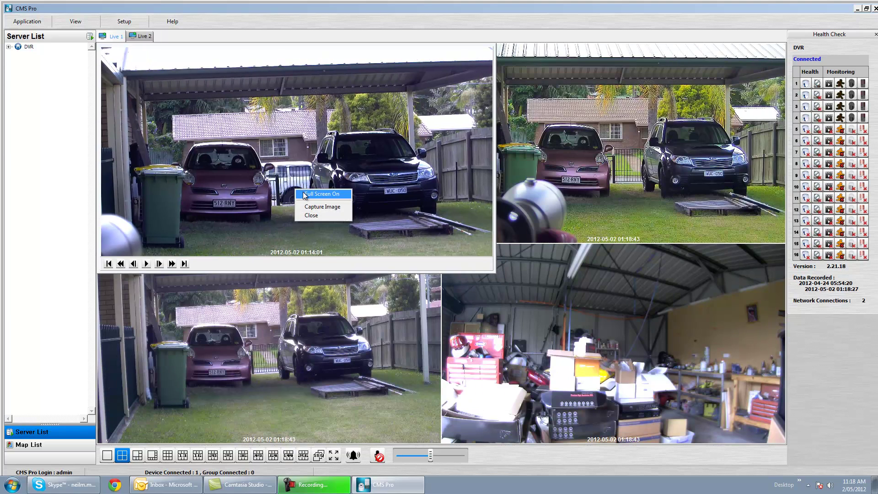
pyautogui.click(303, 194)
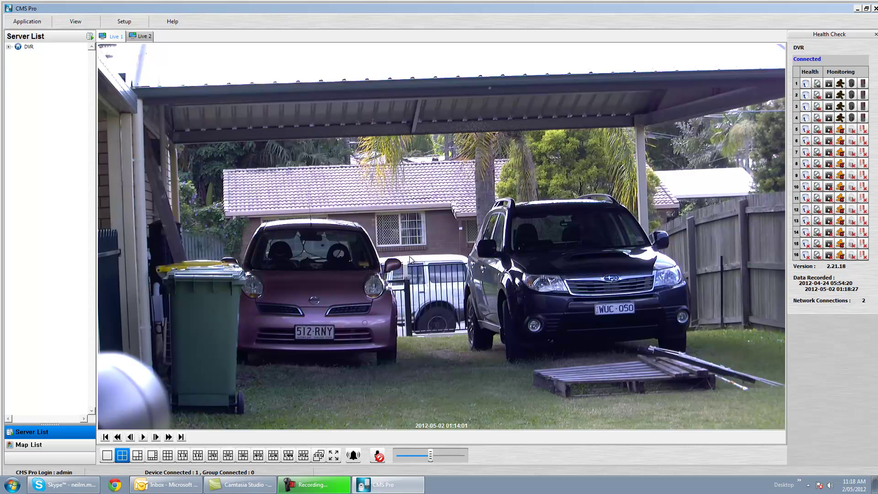
pyautogui.rightClick(389, 172)
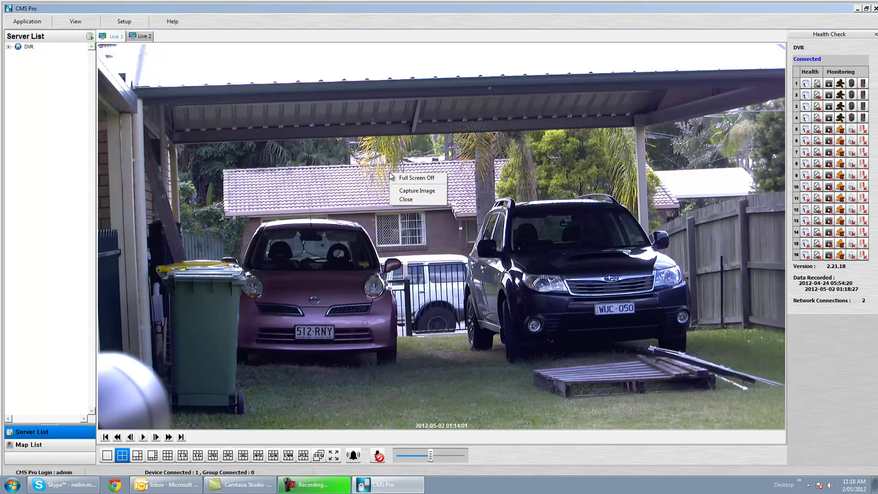
pyautogui.click(423, 191)
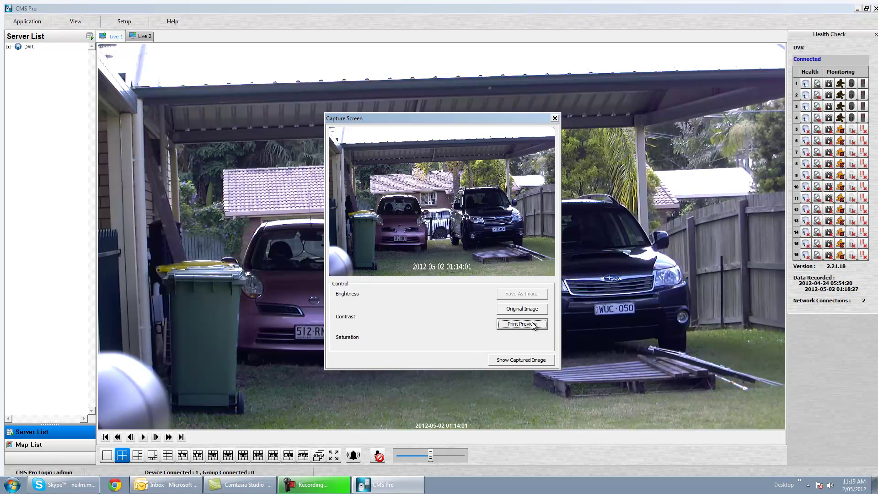
pyautogui.click(555, 119)
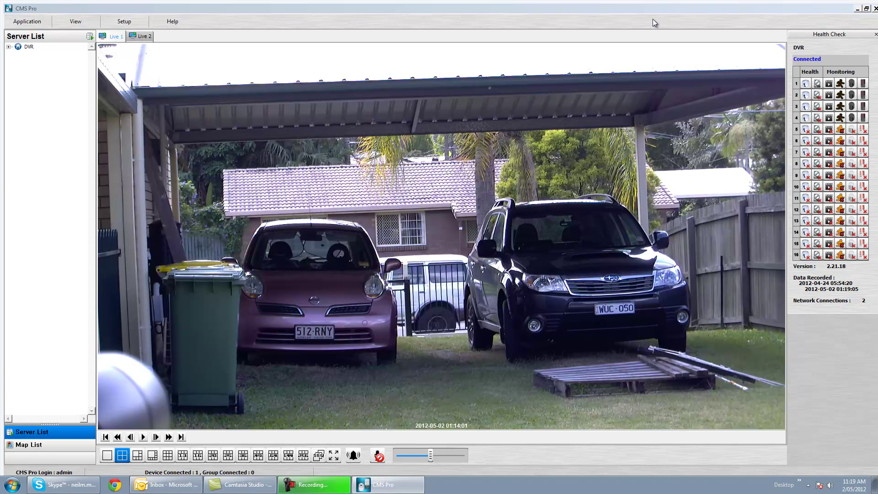
pyautogui.rightClick(377, 164)
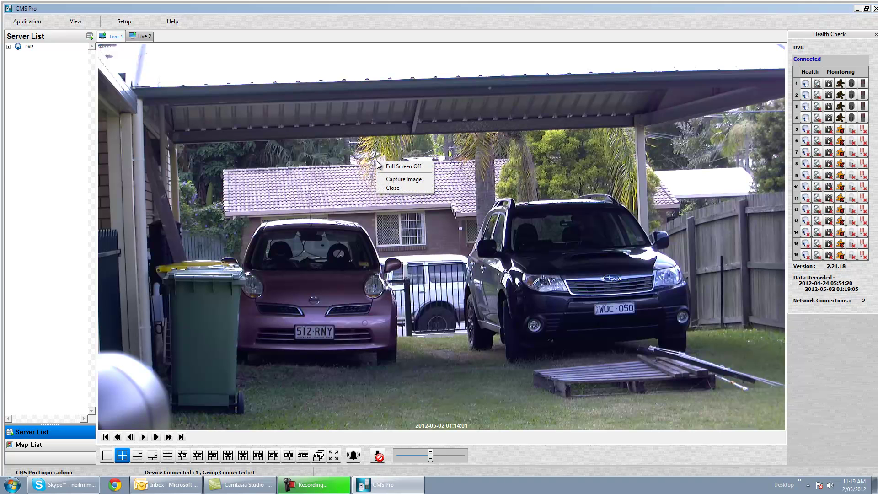
pyautogui.click(391, 192)
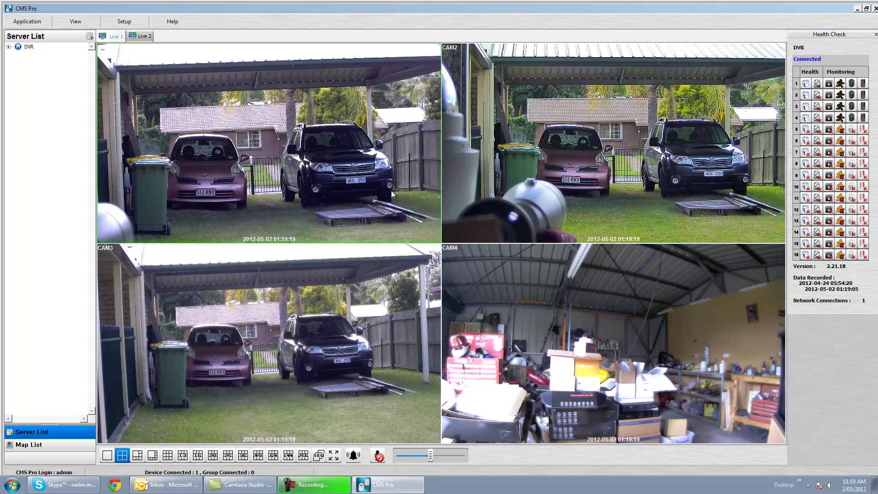
pyautogui.rightClick(324, 172)
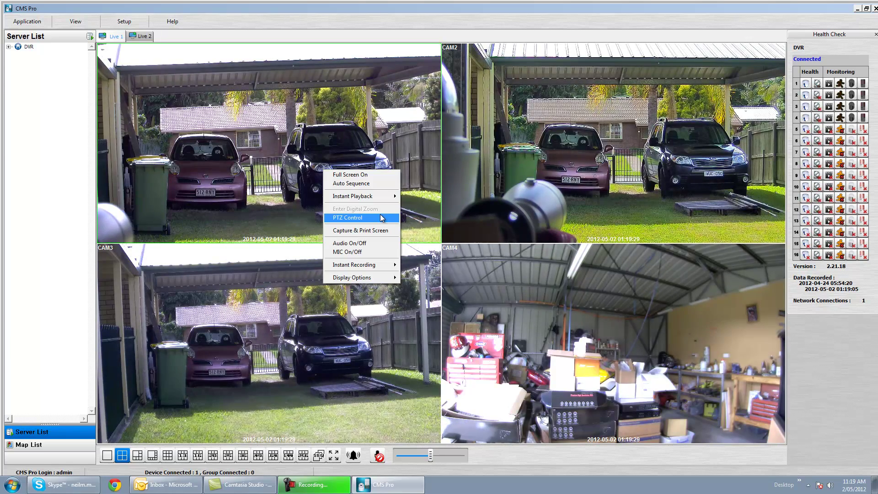
pyautogui.click(380, 218)
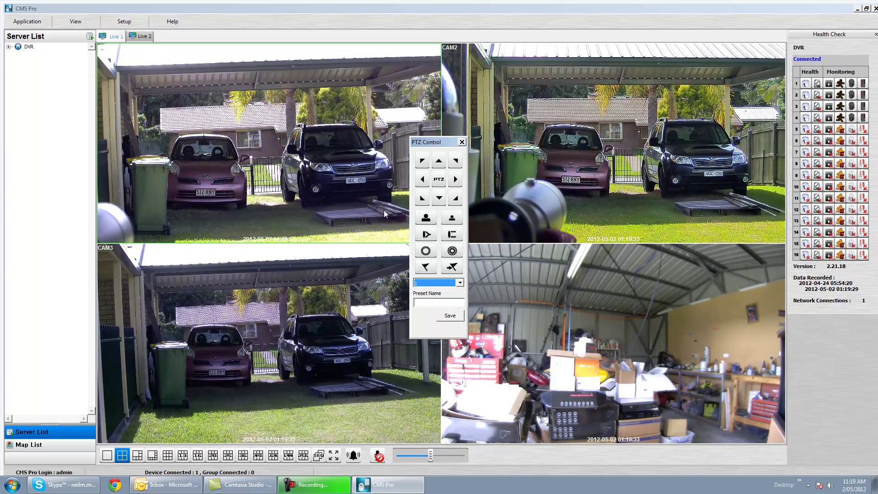
pyautogui.moveTo(457, 143); pyautogui.dragTo(78, 141)
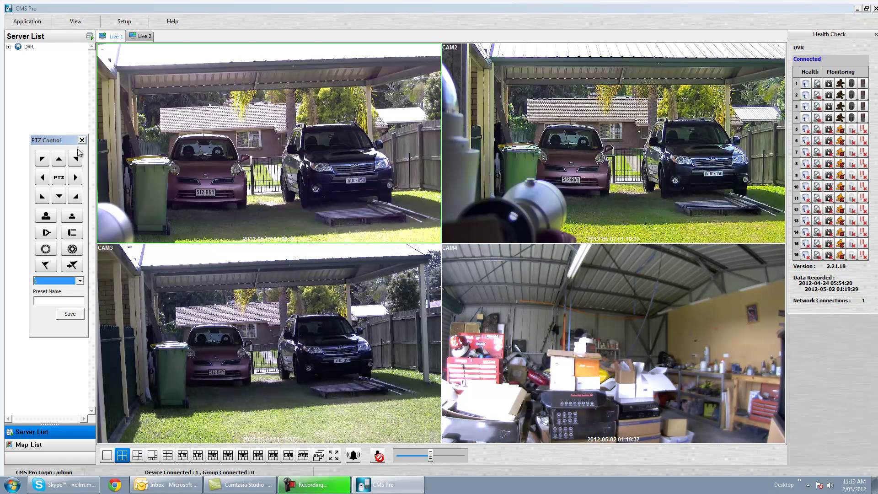
pyautogui.click(82, 140)
pyautogui.rightClick(318, 203)
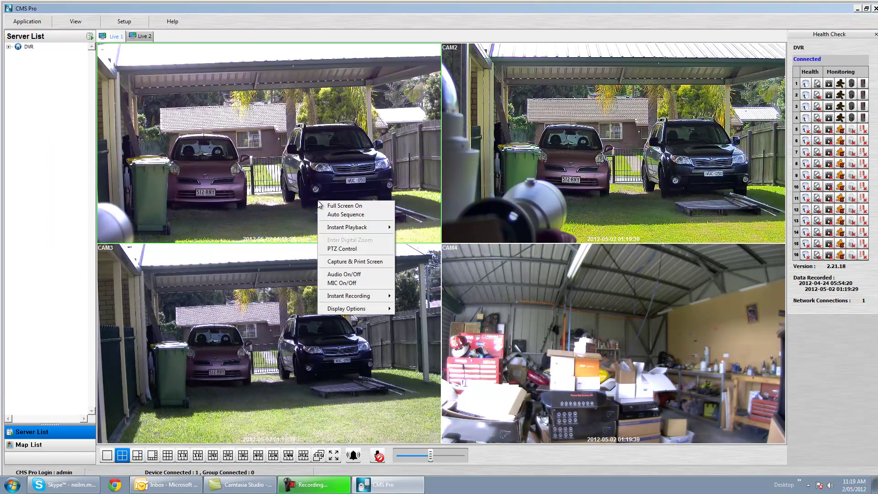
pyautogui.click(350, 265)
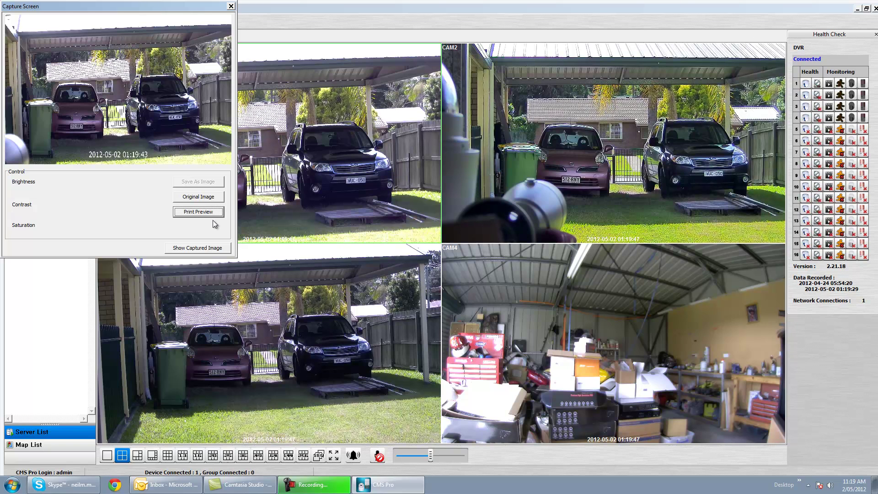
pyautogui.click(231, 6)
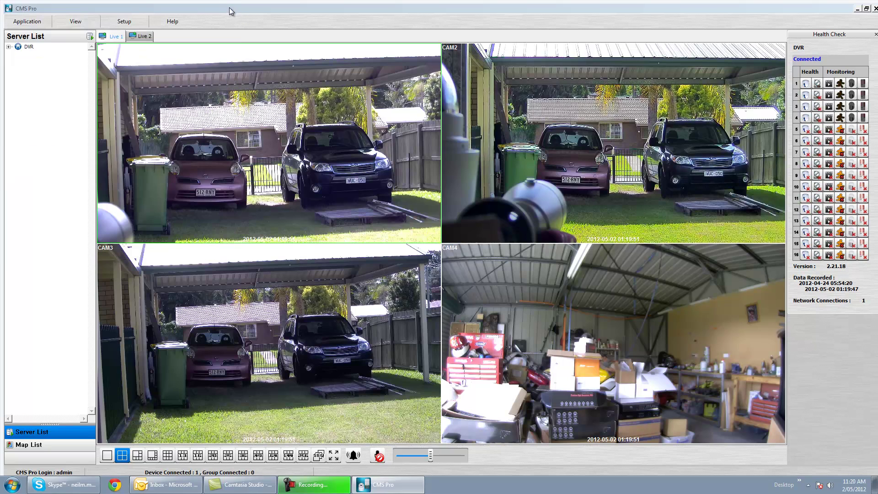
pyautogui.rightClick(325, 284)
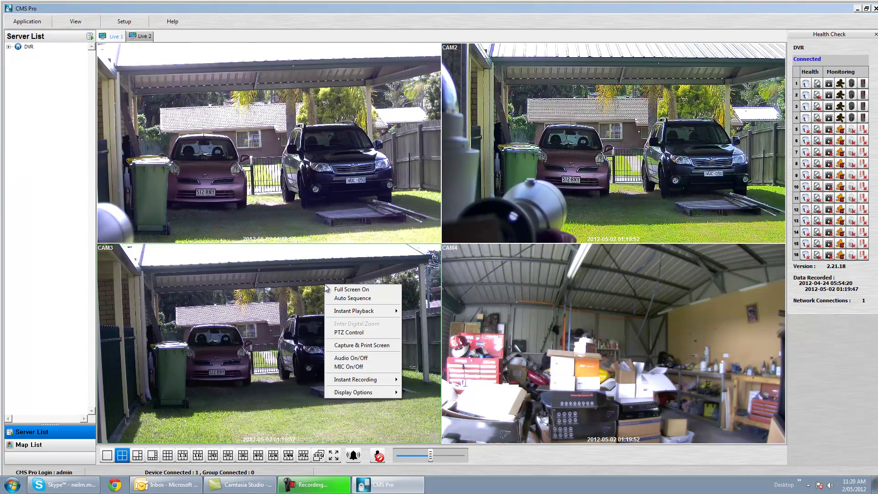
pyautogui.click(377, 347)
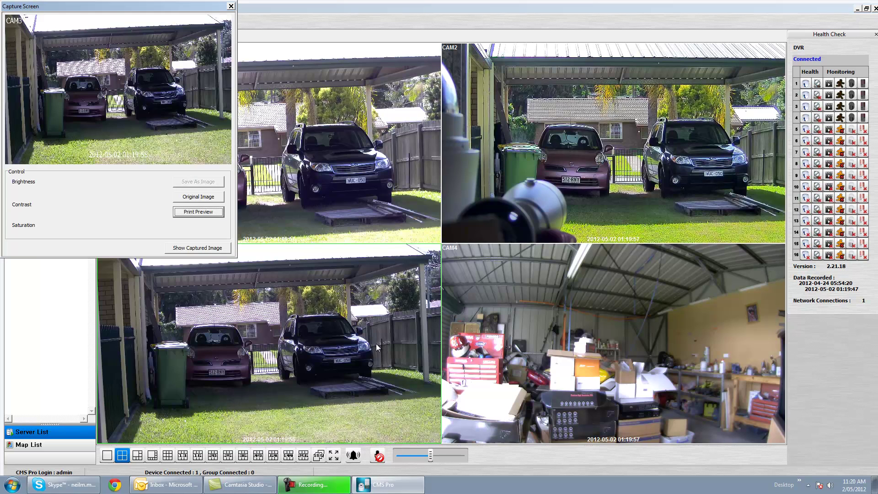
pyautogui.click(231, 6)
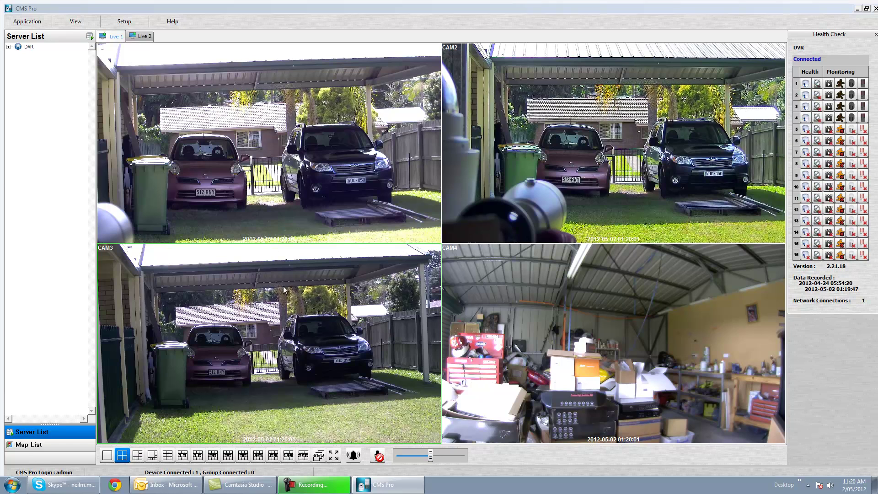
pyautogui.rightClick(334, 323)
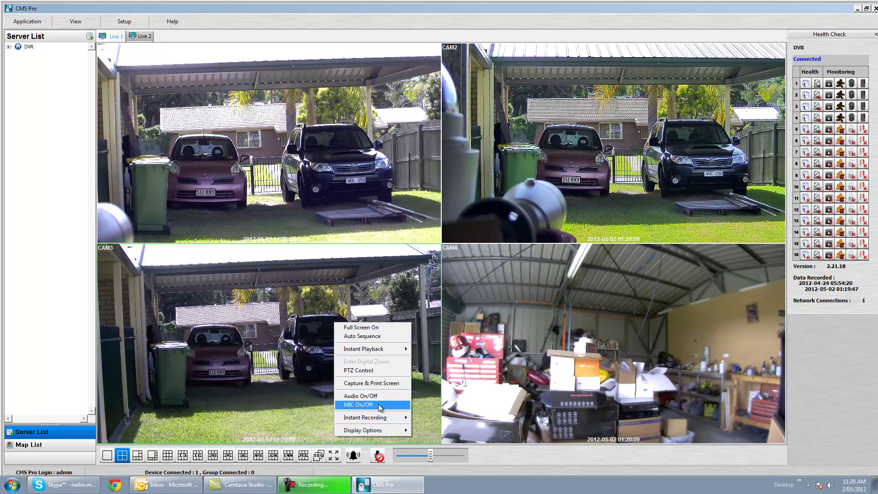
pyautogui.moveTo(383, 420)
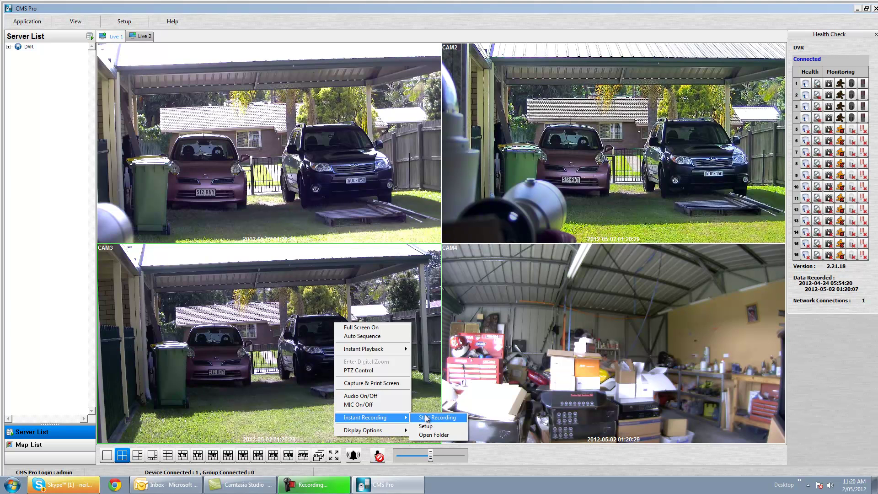
pyautogui.moveTo(400, 434)
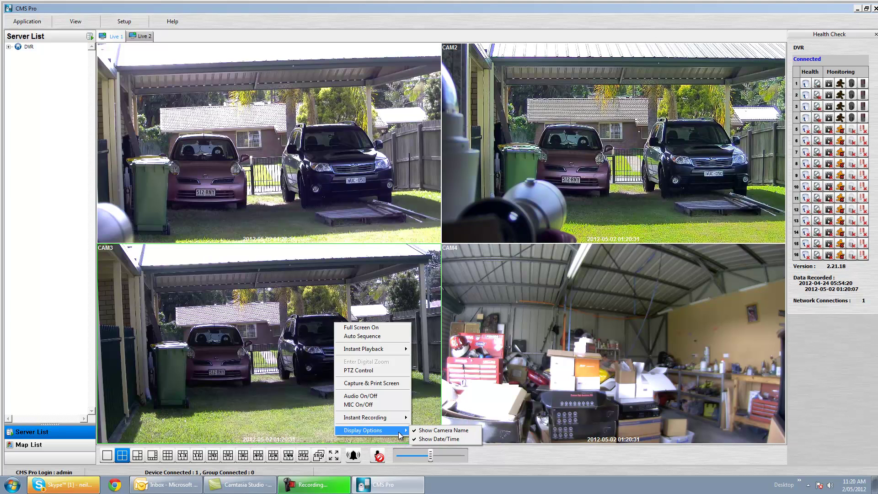
pyautogui.click(429, 440)
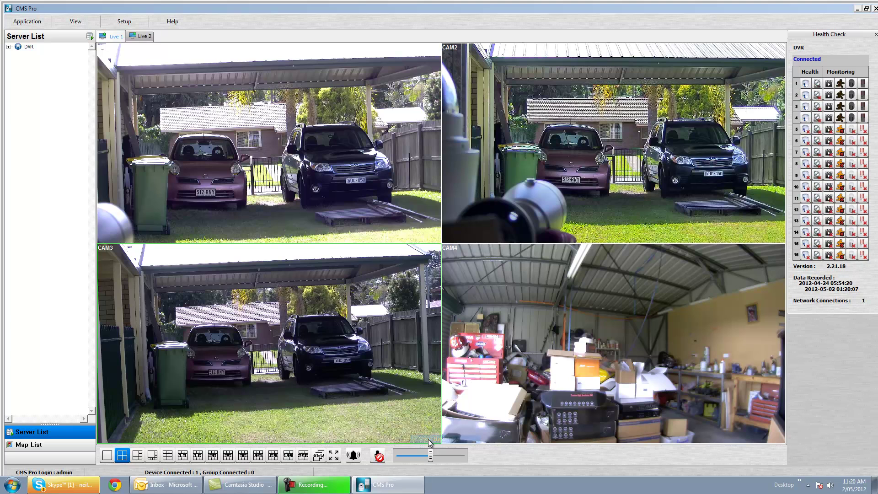
pyautogui.rightClick(319, 372)
pyautogui.moveTo(386, 365)
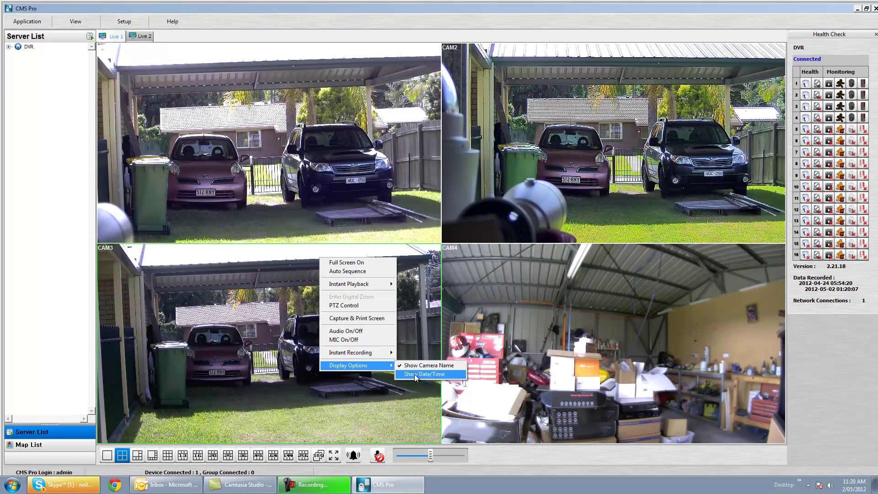
pyautogui.click(415, 374)
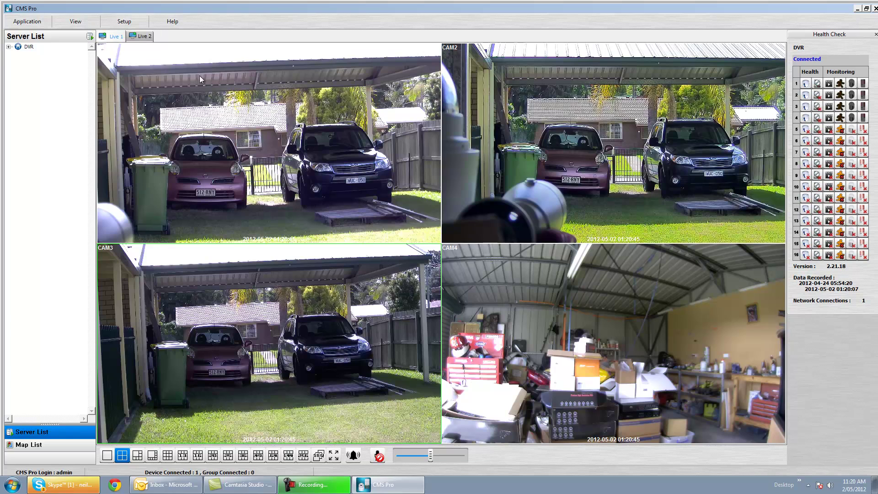
# Use View > Show All Windows to add the three log panels, then pause and resume the Remote Device Event Log.
pyautogui.click(74, 20)
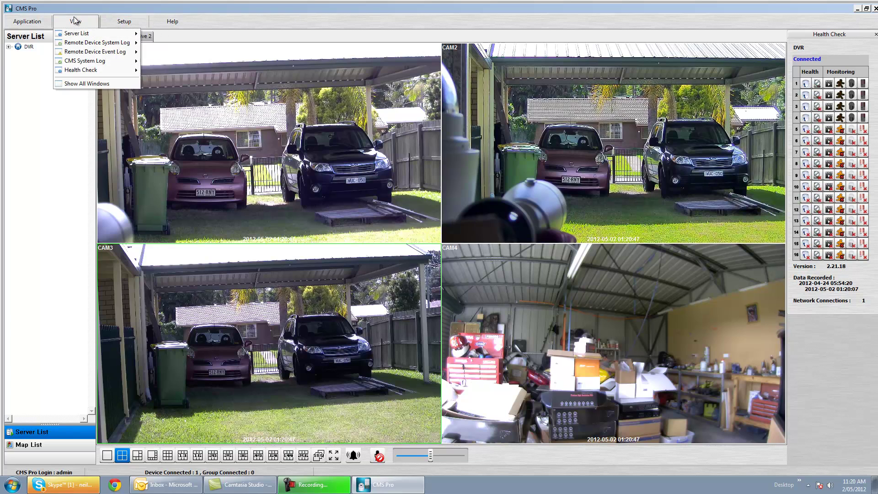
pyautogui.moveTo(133, 43)
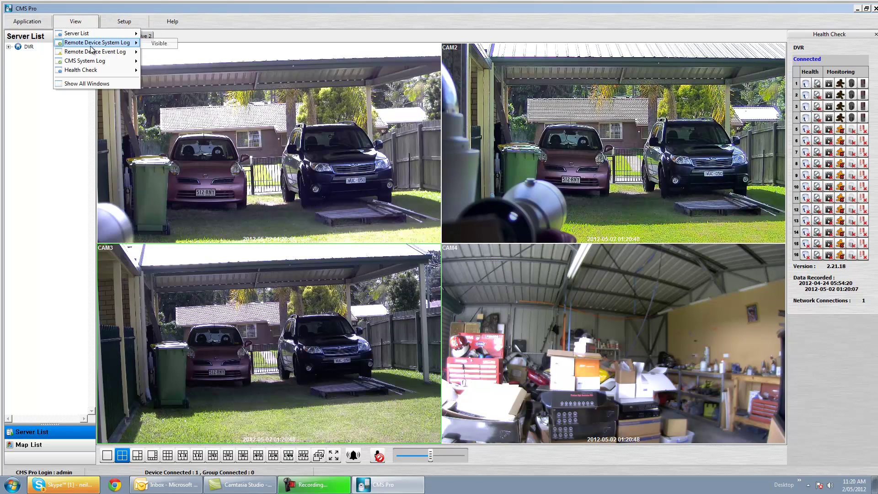
pyautogui.click(119, 83)
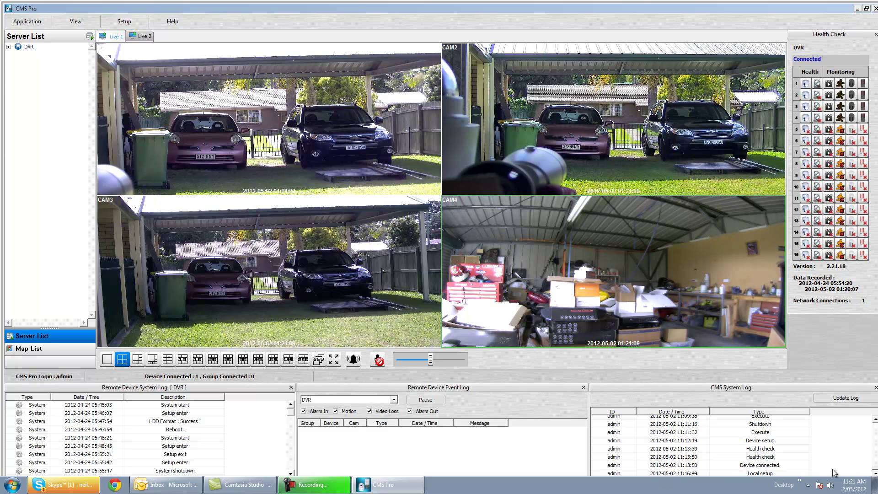
pyautogui.moveTo(875, 471); pyautogui.dragTo(875, 420)
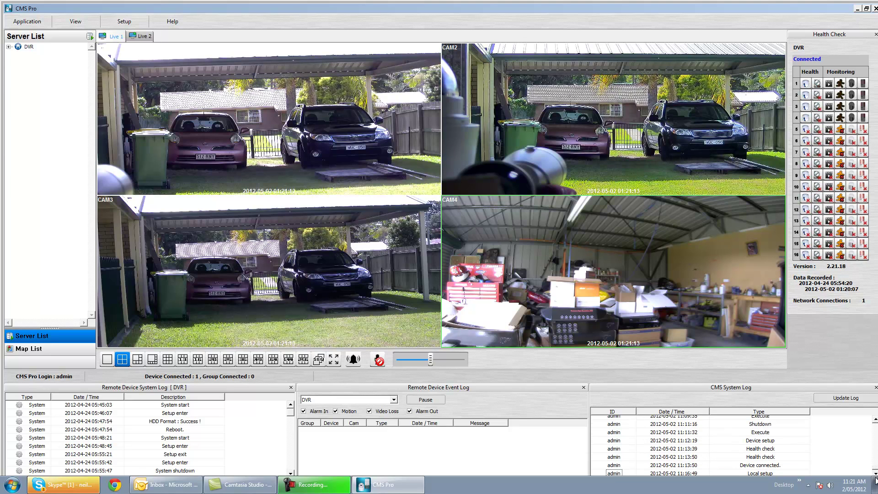
pyautogui.click(422, 401)
pyautogui.click(422, 402)
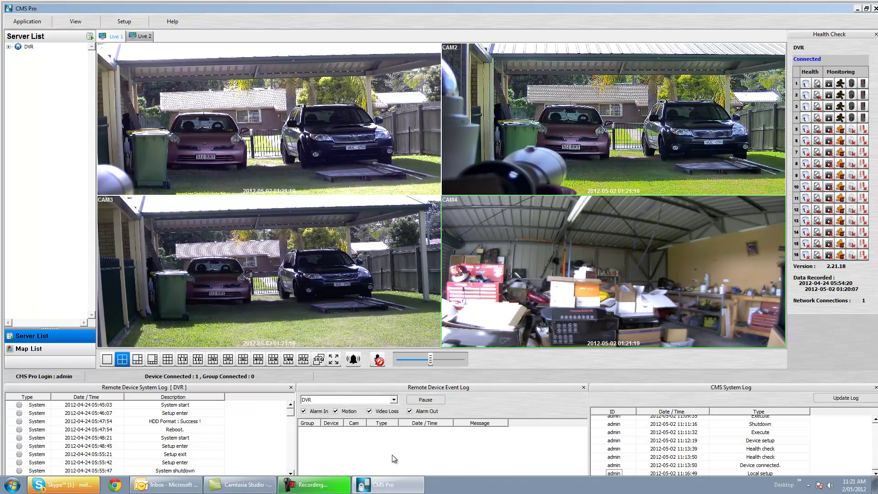